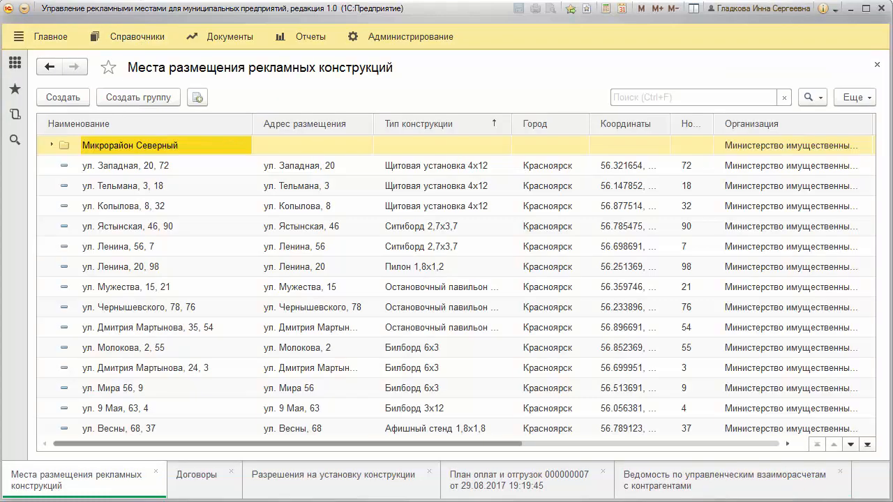
Look over the open contracts list, installation permits, payment and shipment plan, and counterparty settlement report in turn
{"action": "left_click", "coordinate": [196, 478]}
{"action": "left_click", "coordinate": [310, 492]}
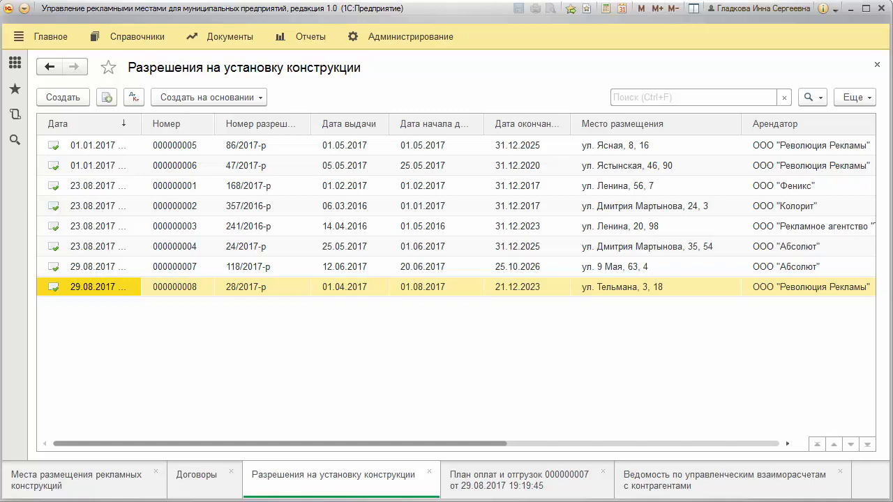
{"action": "left_click", "coordinate": [520, 480]}
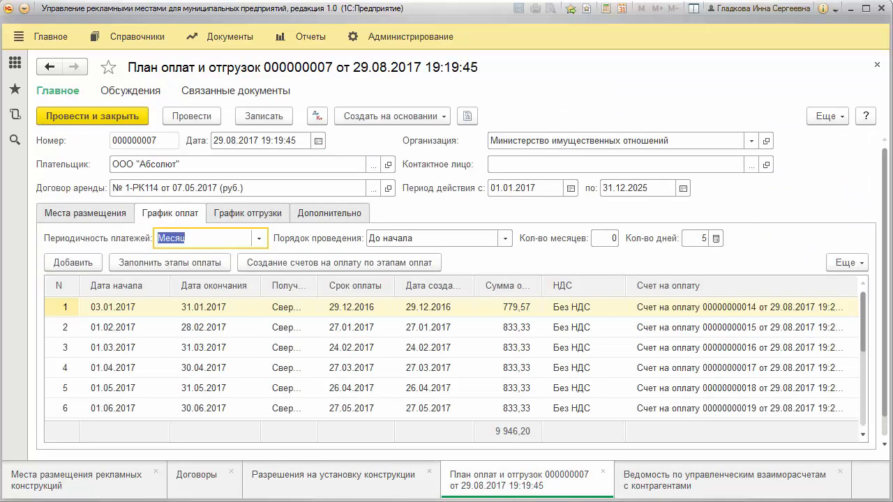
{"action": "left_click", "coordinate": [726, 480]}
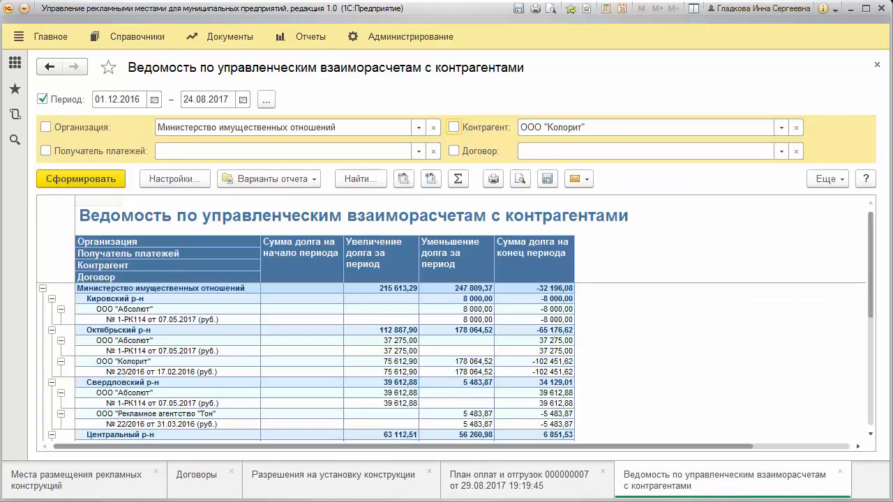
Open the Билборд 3х12 record from the directory of advertising placement locations and view its images
{"action": "left_click", "coordinate": [53, 34]}
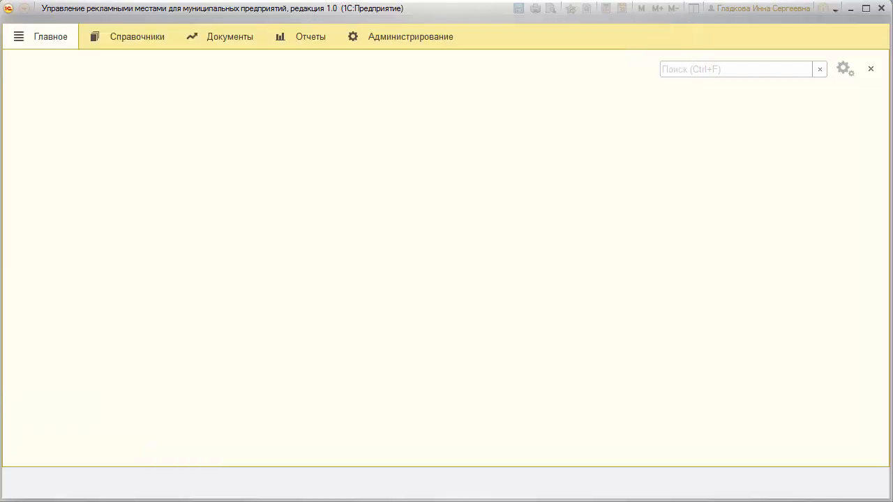
{"action": "left_click", "coordinate": [133, 38]}
{"action": "left_click", "coordinate": [154, 120]}
{"action": "double_click", "coordinate": [154, 288]}
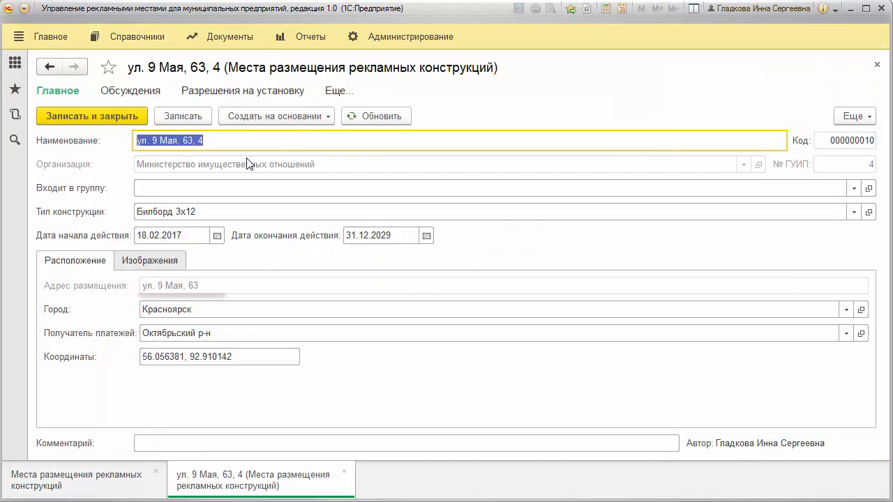
{"action": "left_click", "coordinate": [236, 140]}
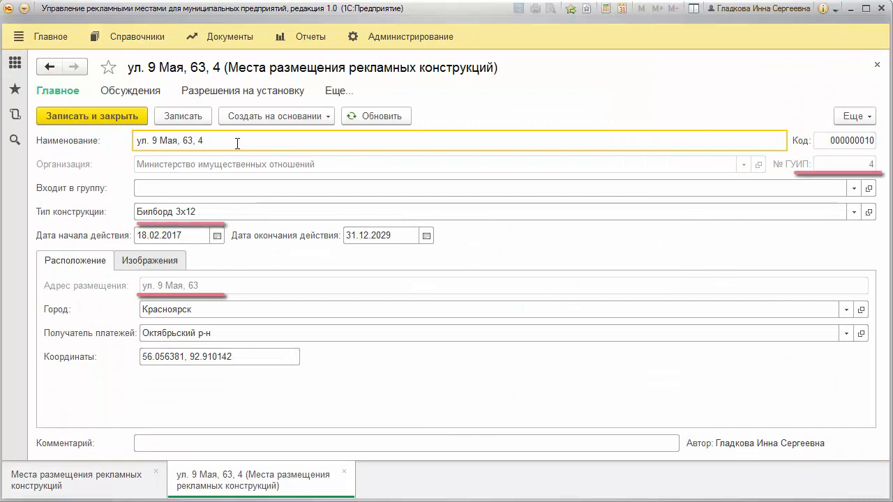
{"action": "left_click", "coordinate": [161, 264]}
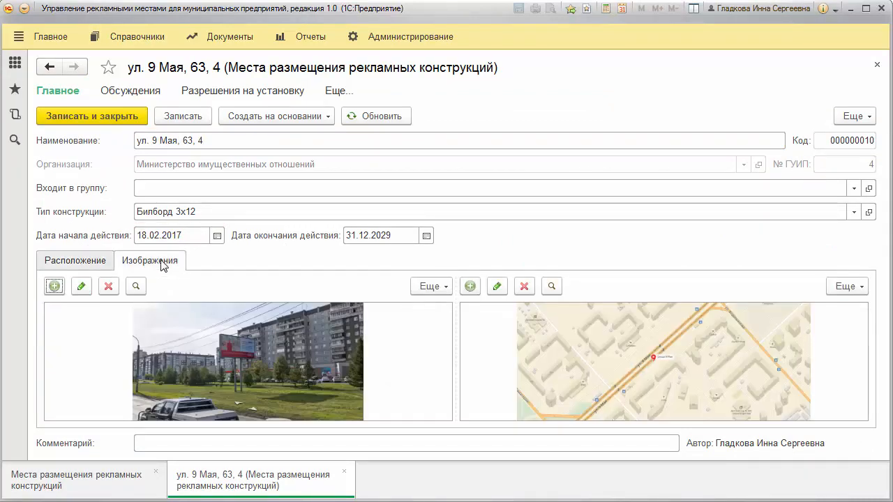
Open the counterparty ООО "Рекламное агентство "Тон"" and view its addresses and contacts
{"action": "left_click", "coordinate": [156, 35]}
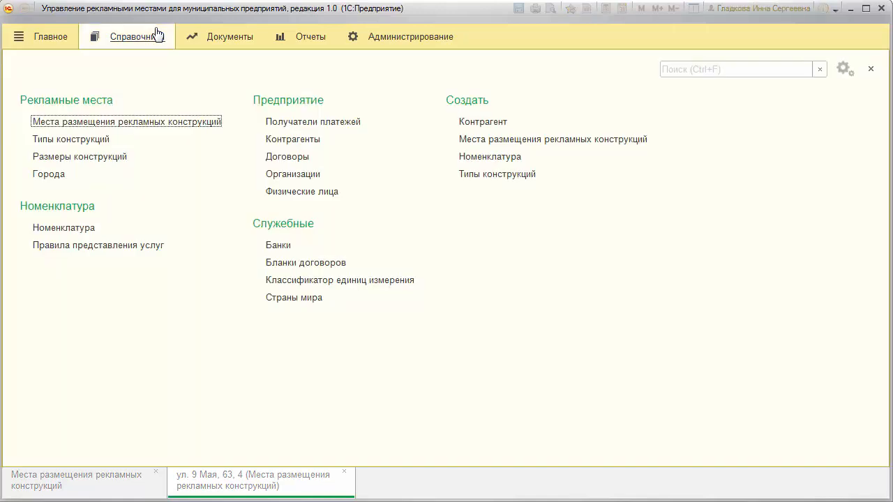
{"action": "left_click", "coordinate": [274, 138]}
{"action": "double_click", "coordinate": [166, 235]}
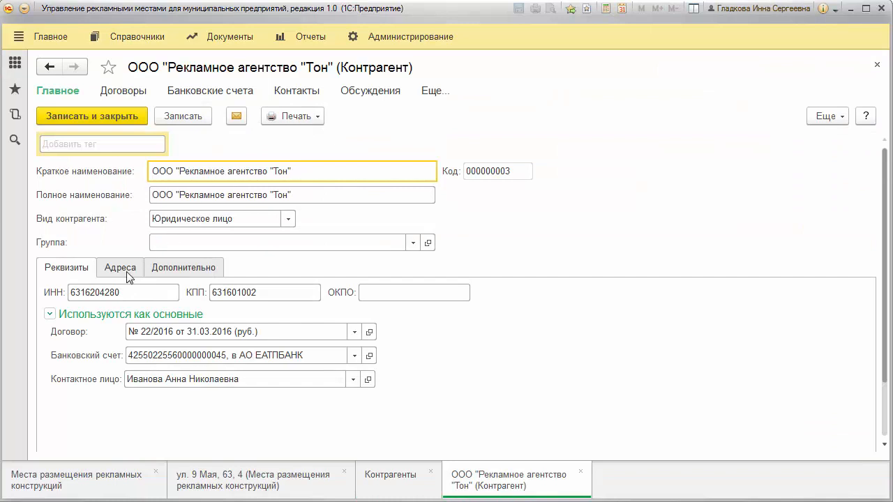
{"action": "left_click", "coordinate": [128, 272]}
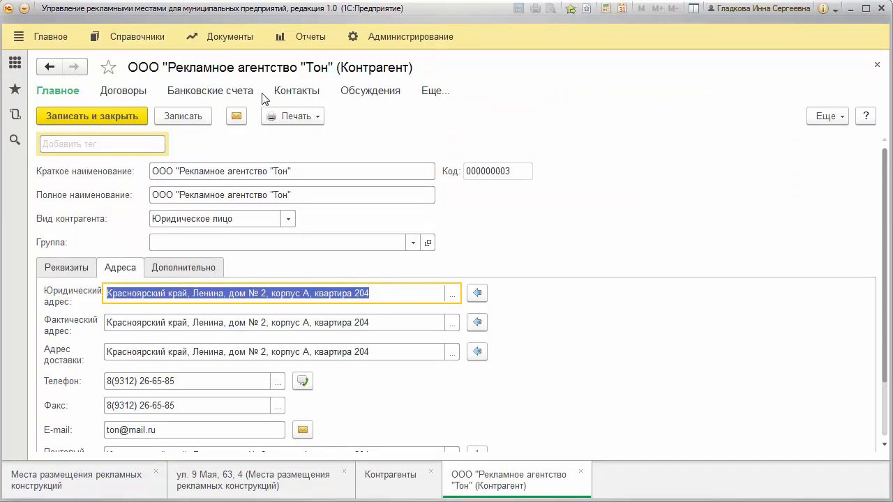
{"action": "left_click", "coordinate": [300, 92]}
Browse the counterparty's contracts and bank accounts, and open contract № 22/2016 от 31.03.2016
{"action": "left_click", "coordinate": [137, 96]}
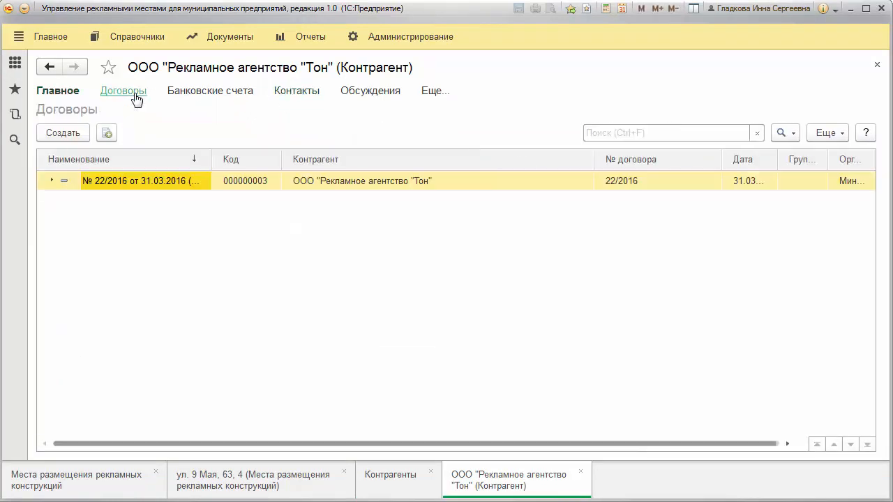
{"action": "left_click", "coordinate": [179, 97]}
{"action": "left_click", "coordinate": [141, 95]}
{"action": "double_click", "coordinate": [198, 181]}
Start a new Договор поставки template from the contract's print form and look through its text
{"action": "left_click", "coordinate": [251, 113]}
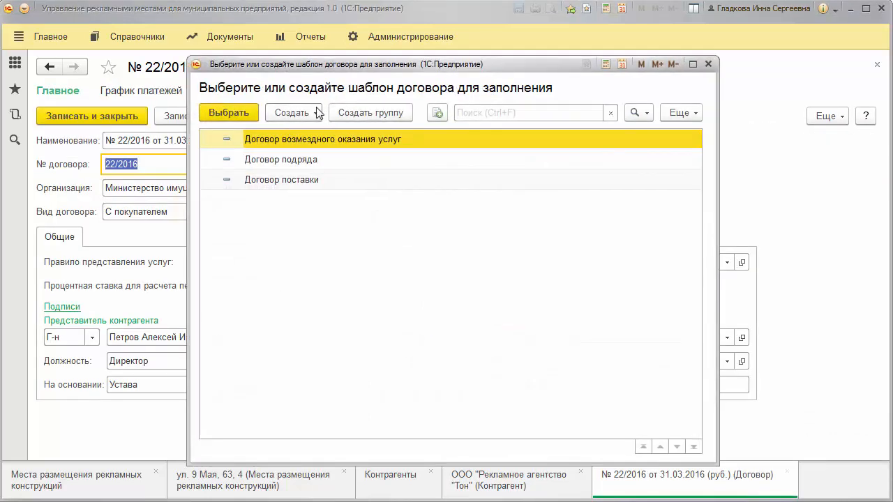
{"action": "left_click", "coordinate": [314, 112]}
{"action": "left_click", "coordinate": [323, 133]}
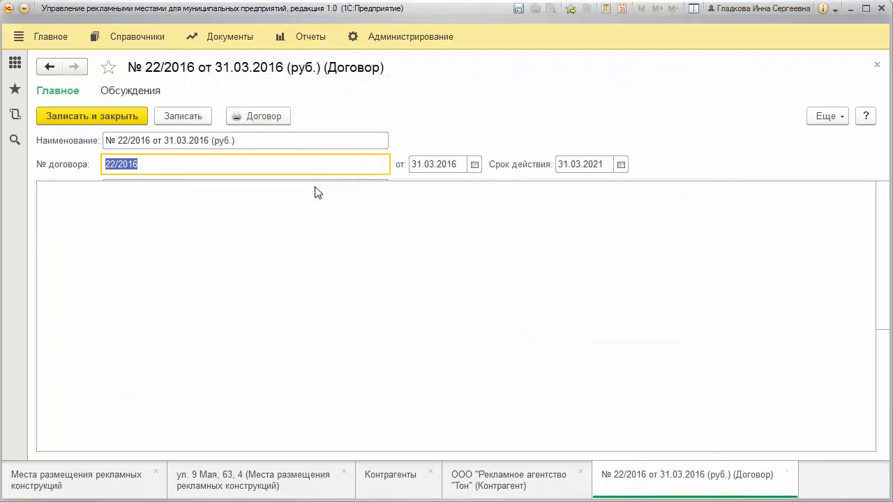
{"action": "left_click", "coordinate": [302, 240]}
{"action": "scroll", "coordinate": [303, 241], "scroll_direction": "down", "scroll_amount": 10}
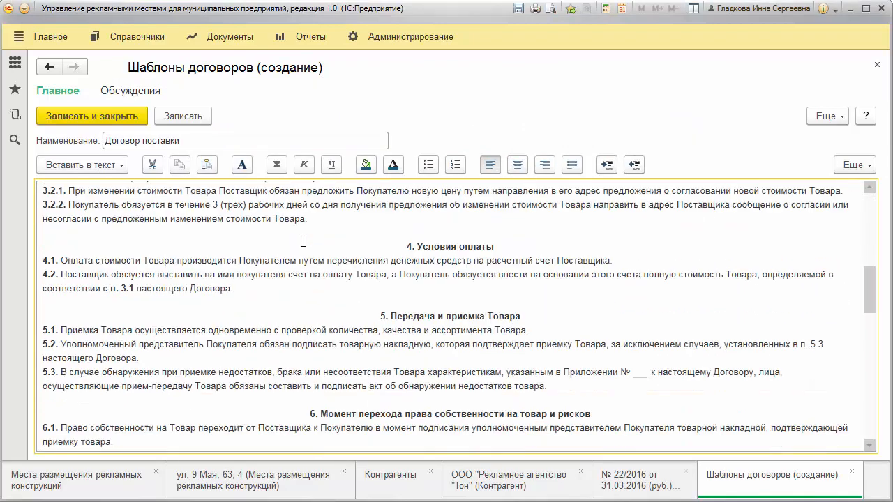
{"action": "scroll", "coordinate": [303, 241], "scroll_direction": "down", "scroll_amount": 10}
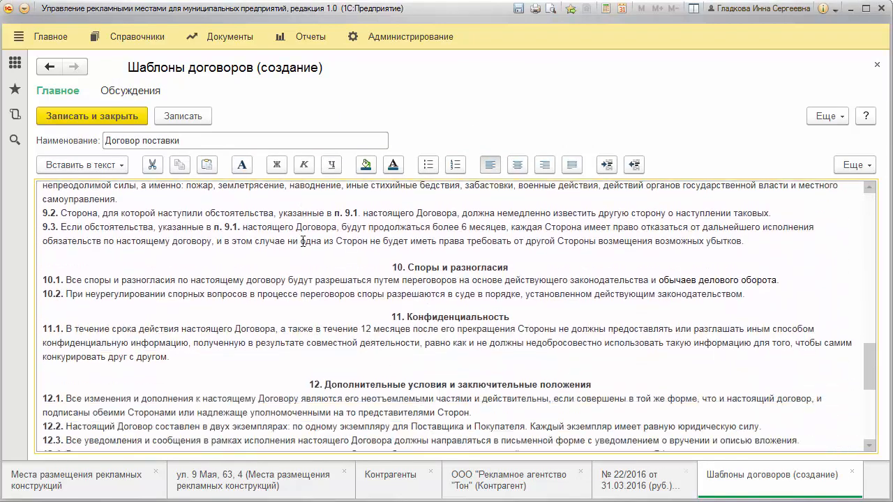
Open installation permit 118/2017-р of ООО "Абсолют" from the permits list and examine its tenant and lease details
{"action": "left_click", "coordinate": [230, 36]}
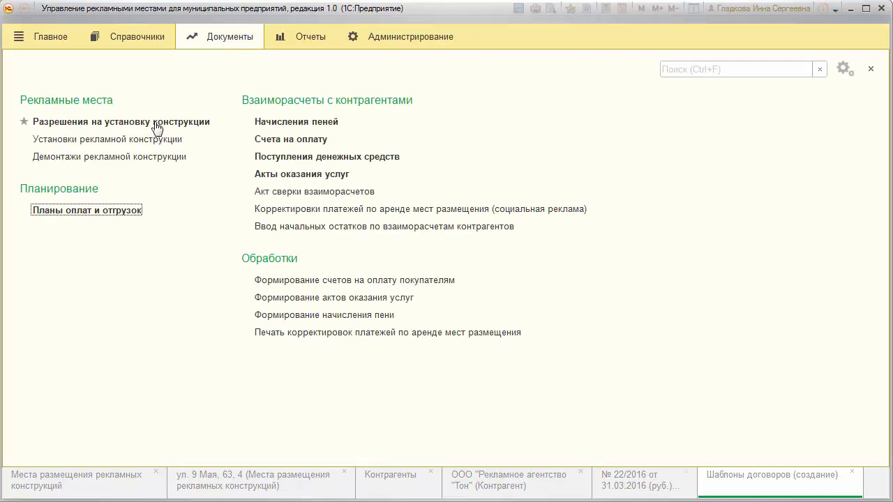
{"action": "left_click", "coordinate": [155, 123]}
{"action": "double_click", "coordinate": [262, 274]}
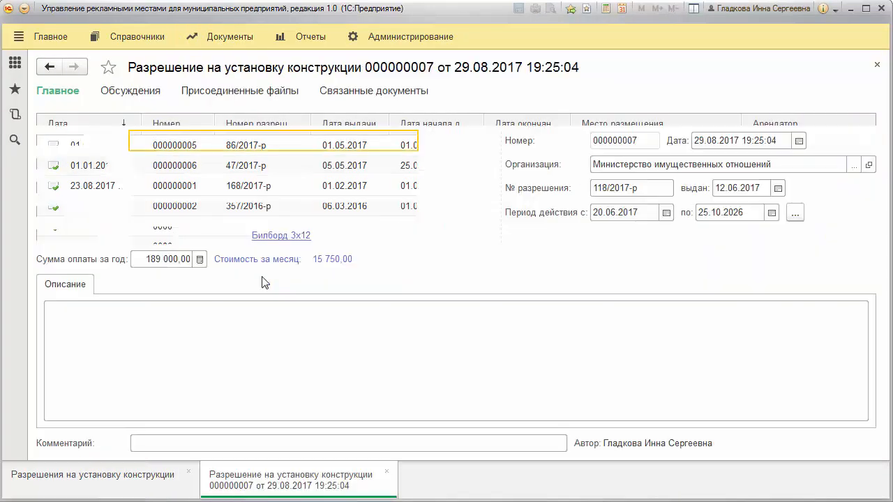
{"action": "left_click", "coordinate": [266, 142]}
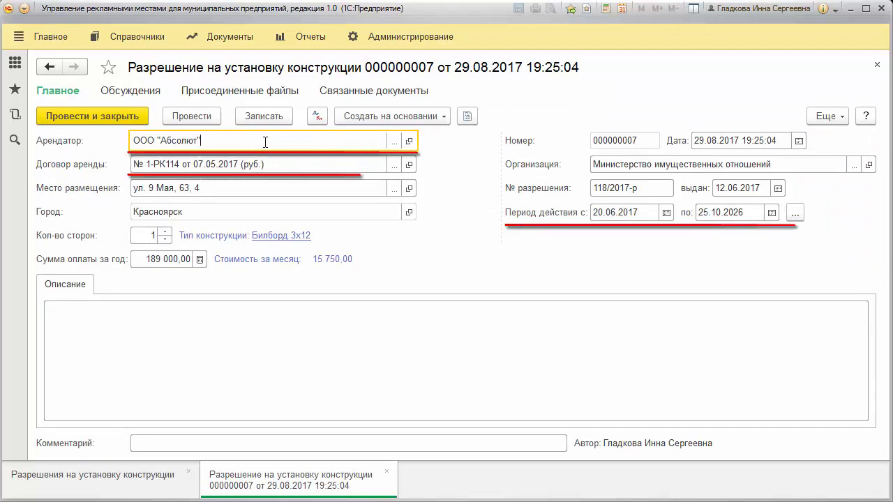
Create an Установка рекламной конструкции document based on the permit, set the construction number to 123, and save it
{"action": "left_click", "coordinate": [392, 116]}
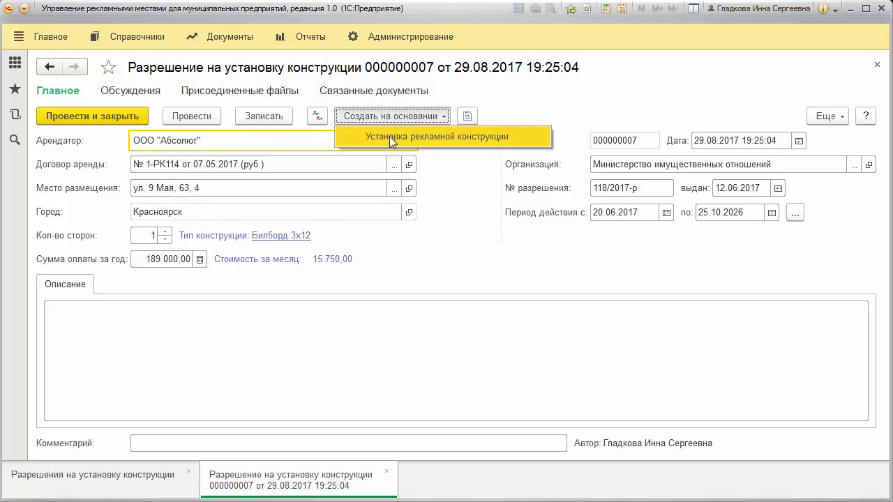
{"action": "left_click", "coordinate": [389, 138]}
{"action": "left_click", "coordinate": [542, 187]}
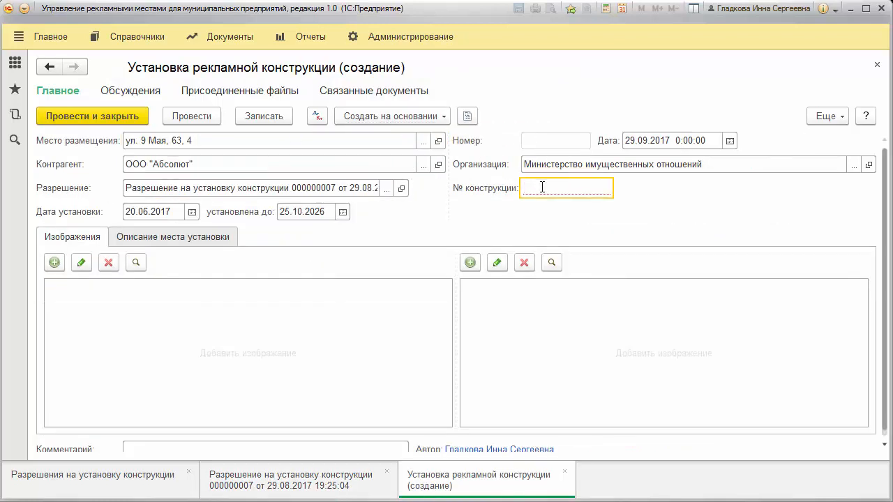
{"action": "left_click", "coordinate": [258, 116]}
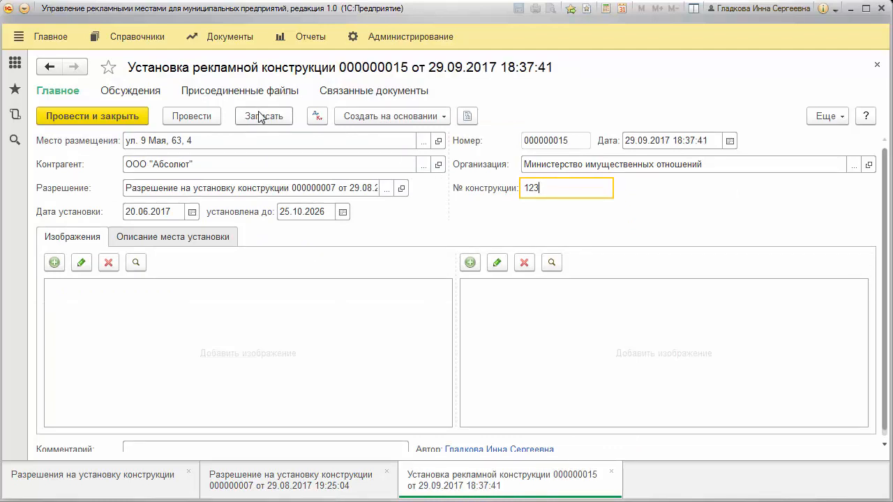
Create a Демонтаж рекламной конструкции document based on the installation document
{"action": "left_click", "coordinate": [420, 120]}
{"action": "left_click", "coordinate": [420, 132]}
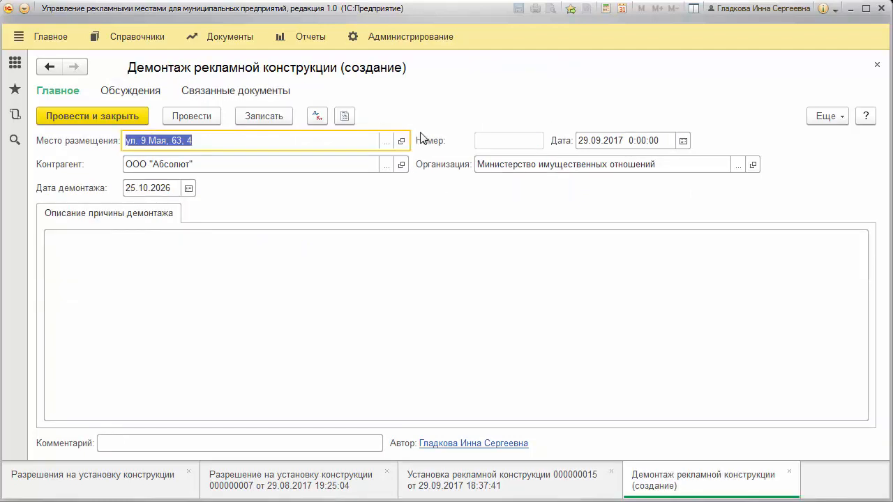
{"action": "left_click", "coordinate": [291, 139]}
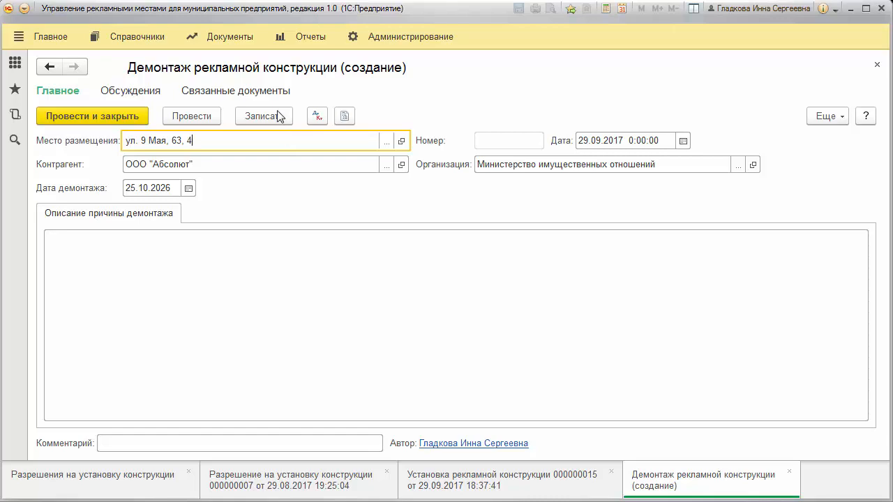
Open the ООО "Абсолют" payment and shipment plan dated 01.09.2017 and set its lease contract to № 1-РК114 от 07.05.2017 (руб.)
{"action": "left_click", "coordinate": [240, 41]}
{"action": "left_click", "coordinate": [125, 212]}
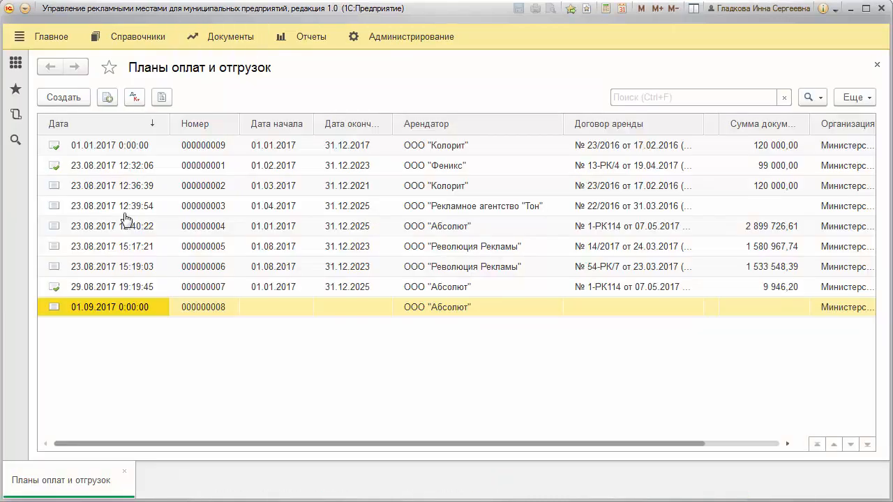
{"action": "double_click", "coordinate": [241, 307]}
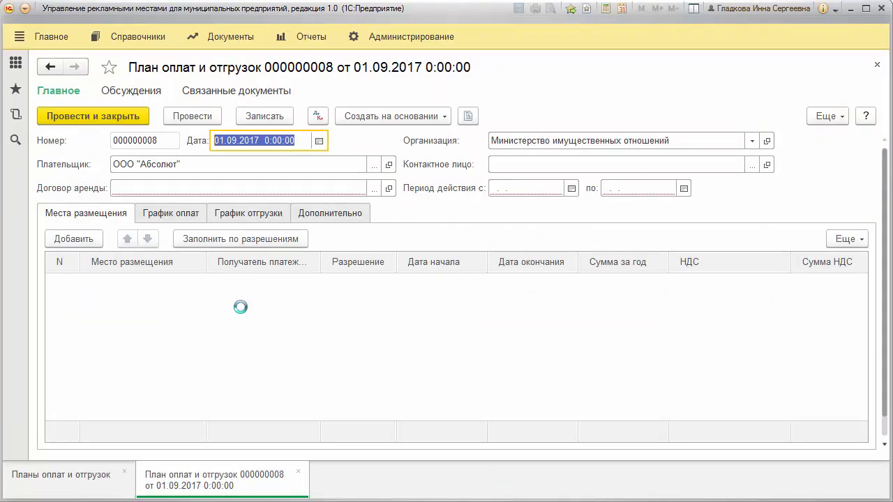
{"action": "left_click", "coordinate": [374, 188]}
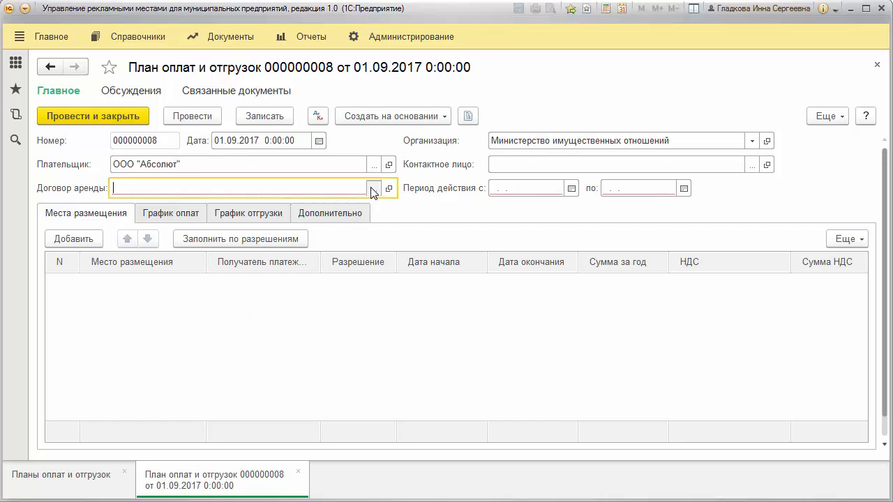
{"action": "double_click", "coordinate": [337, 160]}
Set the plan's validity period from 01.08.2017 to 31.12.2020 and fill its placement locations from the permits
{"action": "left_click", "coordinate": [508, 190]}
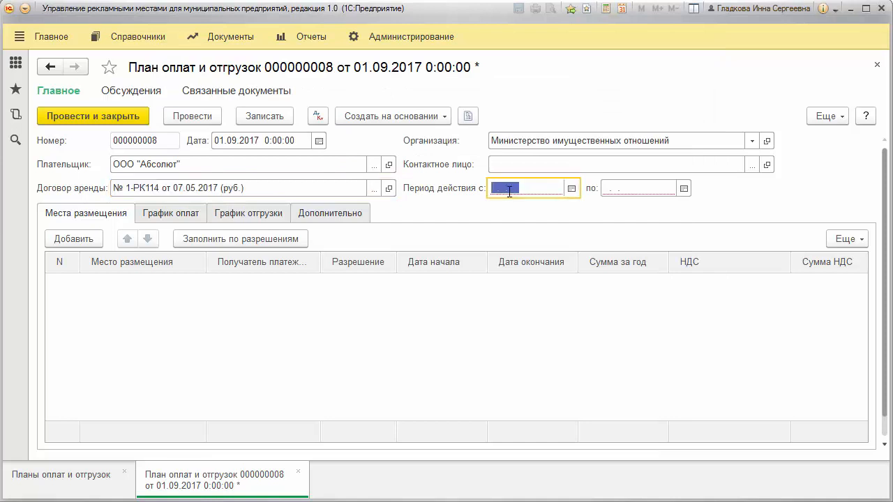
{"action": "type", "text": "01.08.2017"}
{"action": "key", "text": "Tab"}
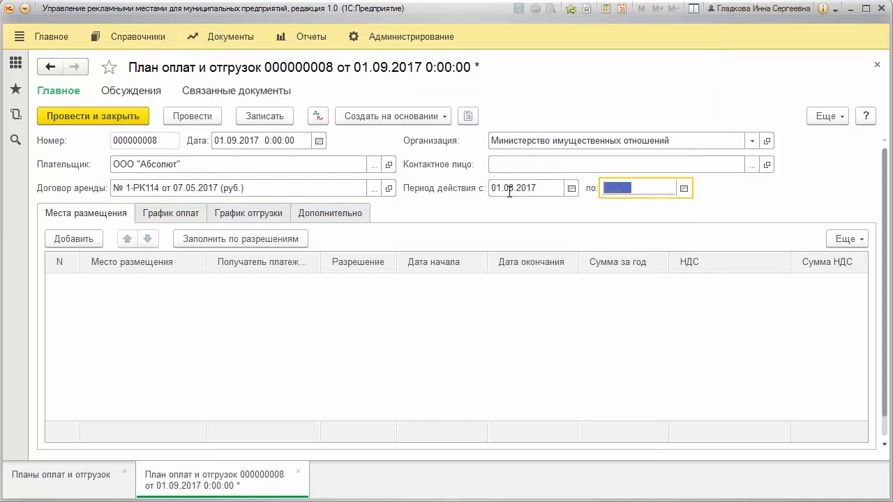
{"action": "type", "text": "3"}
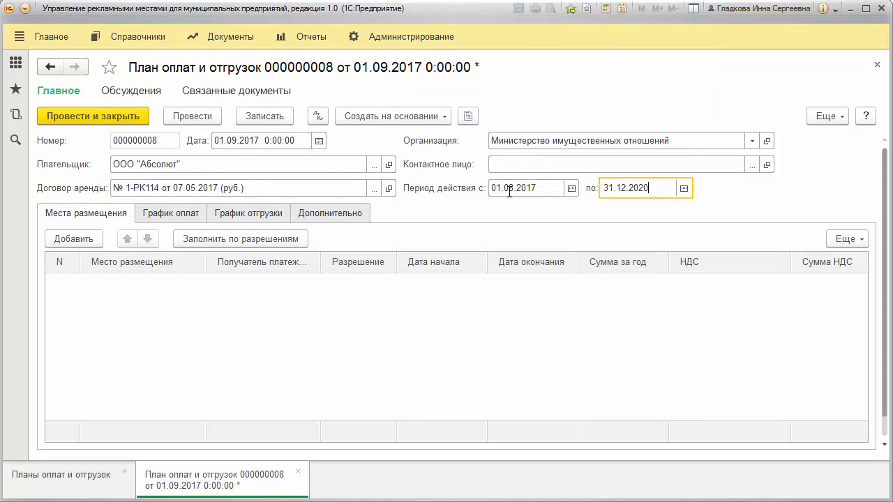
{"action": "type", "text": "1.12.2020"}
{"action": "left_click", "coordinate": [282, 241]}
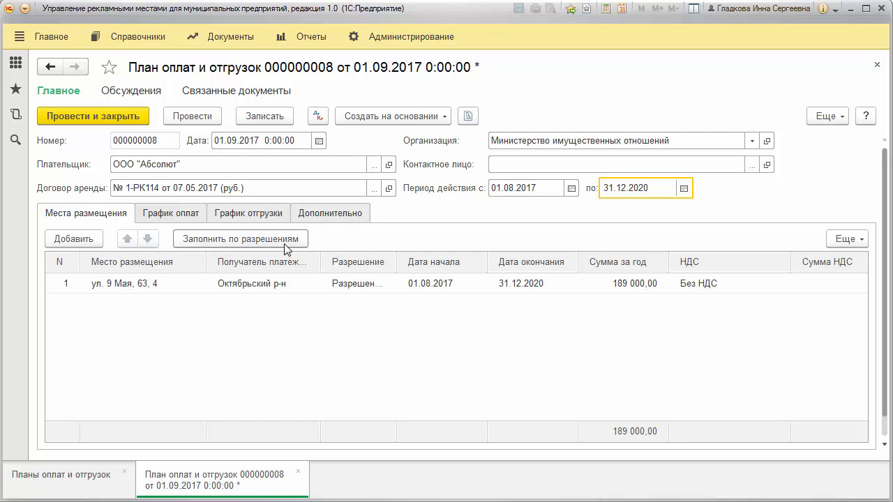
Fill the monthly payment stages in the plan's payment schedule and create the customer invoices for them
{"action": "left_click", "coordinate": [167, 214]}
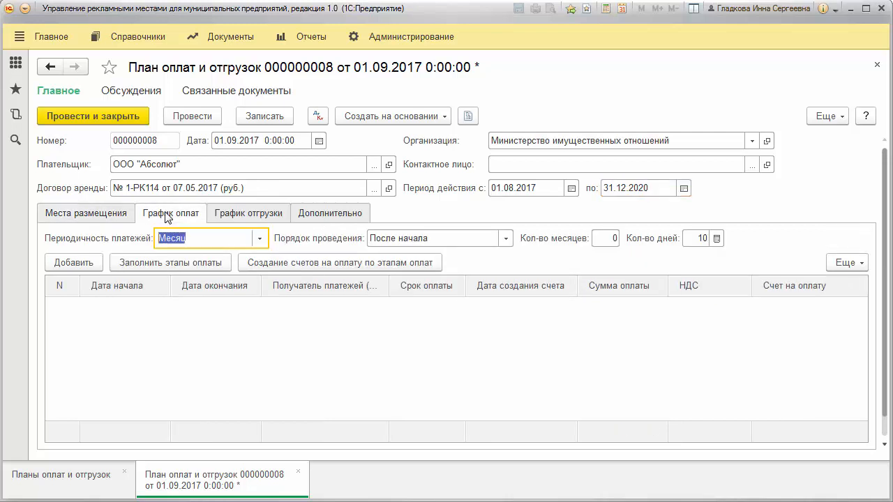
{"action": "left_click", "coordinate": [174, 263]}
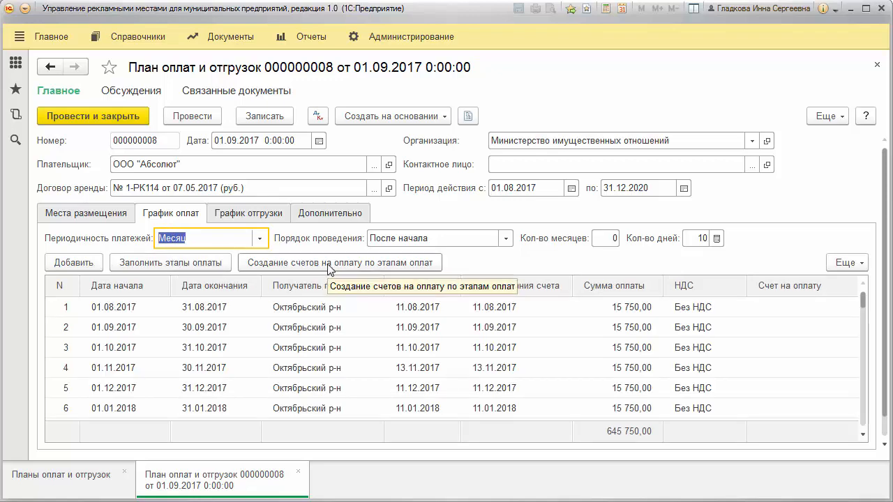
{"action": "left_click", "coordinate": [331, 265]}
{"action": "left_click", "coordinate": [179, 151]}
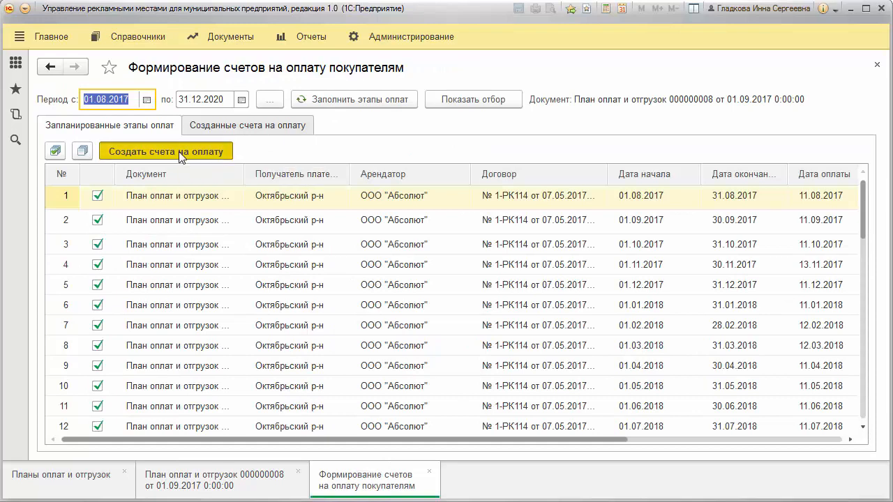
Fill the shipment stages in the plan's shipment schedule
{"action": "left_click", "coordinate": [246, 213]}
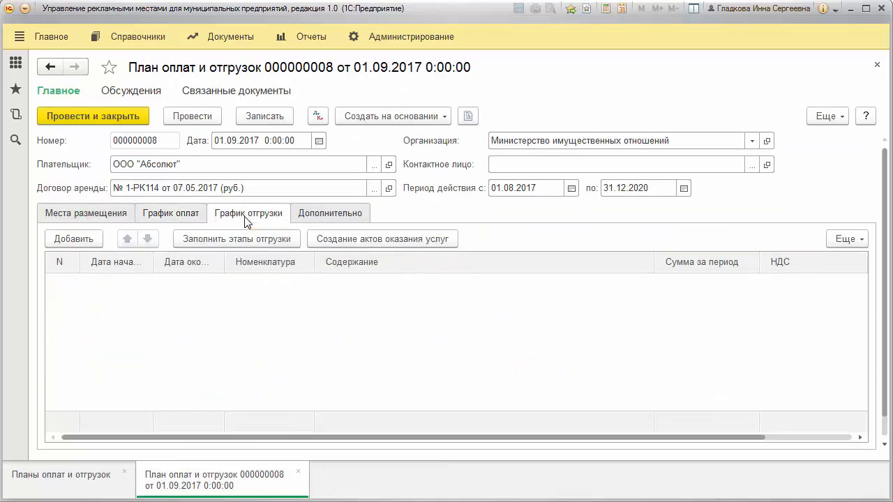
{"action": "left_click", "coordinate": [243, 240]}
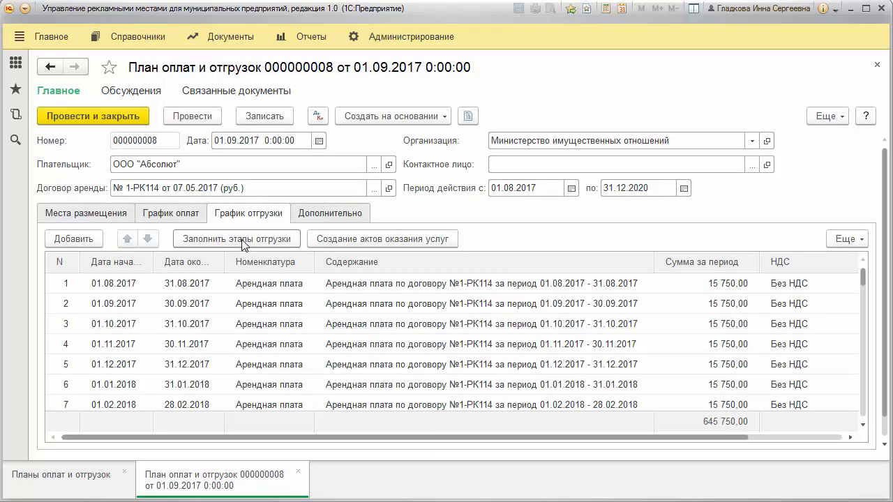
Open the ООО "Абсолют" cash receipt dated 23.08.2017 from the cash receipts list and view its additional payment details
{"action": "left_click", "coordinate": [232, 43]}
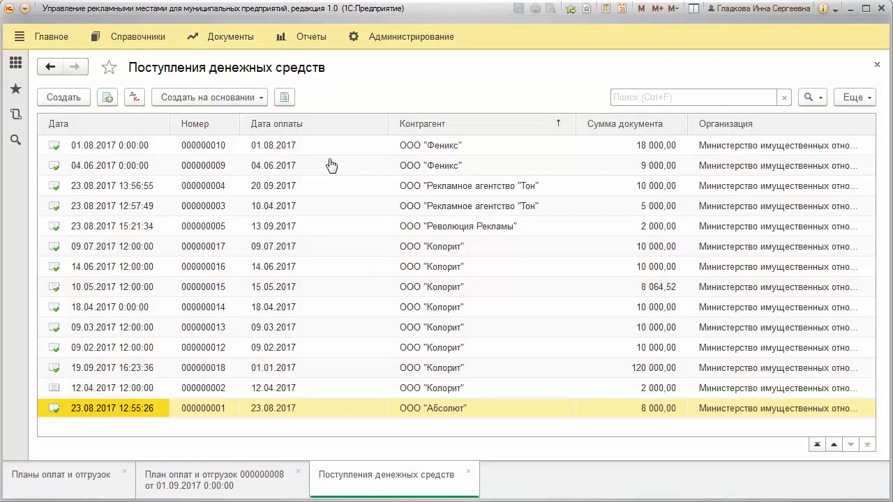
{"action": "left_click", "coordinate": [327, 157]}
{"action": "left_click", "coordinate": [317, 406]}
{"action": "double_click", "coordinate": [318, 408]}
{"action": "left_click", "coordinate": [207, 239]}
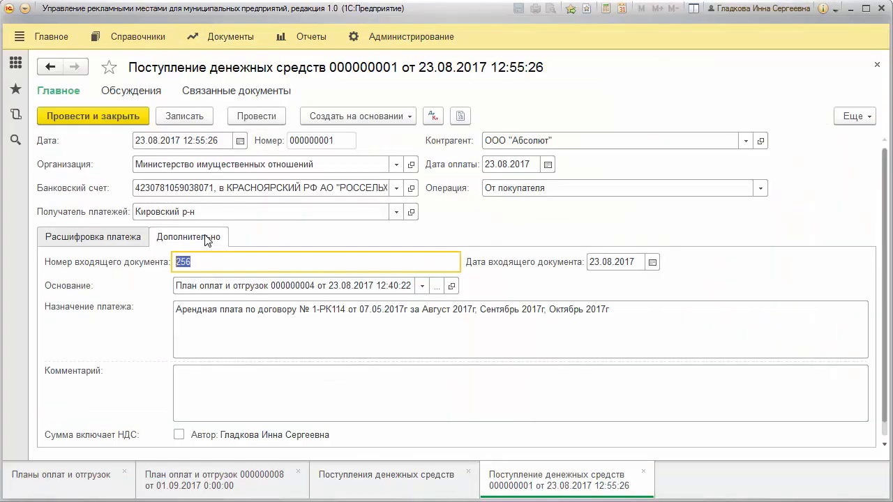
{"action": "left_click", "coordinate": [224, 263]}
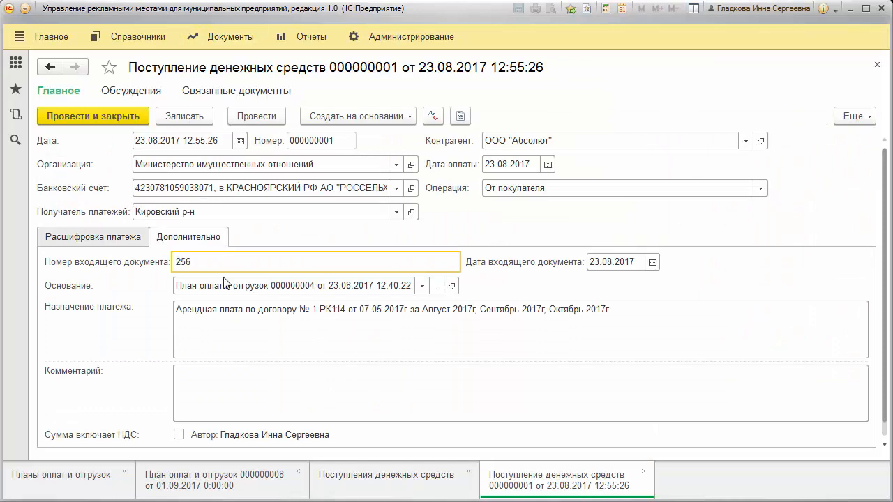
Create a cash receipt based on the payment and shipment plan dated 01.09.2017, including the Свердловский р-н payment stage
{"action": "left_click", "coordinate": [233, 488]}
{"action": "left_click", "coordinate": [408, 117]}
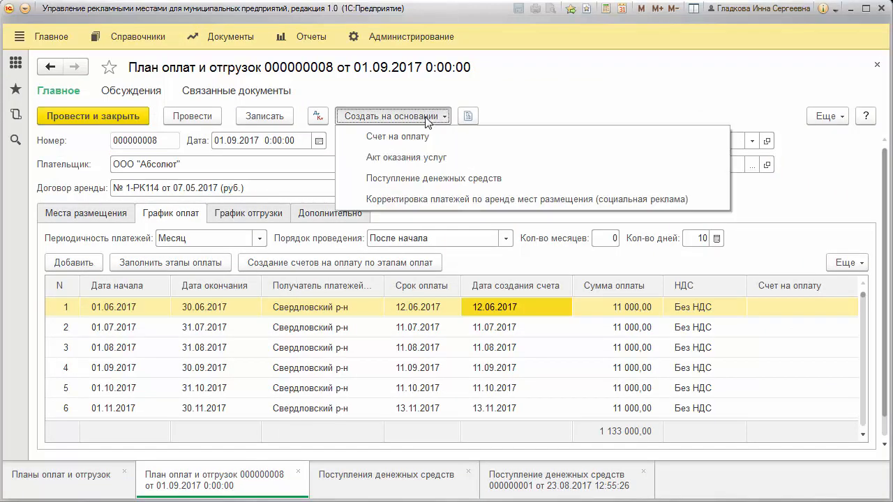
{"action": "left_click", "coordinate": [428, 173]}
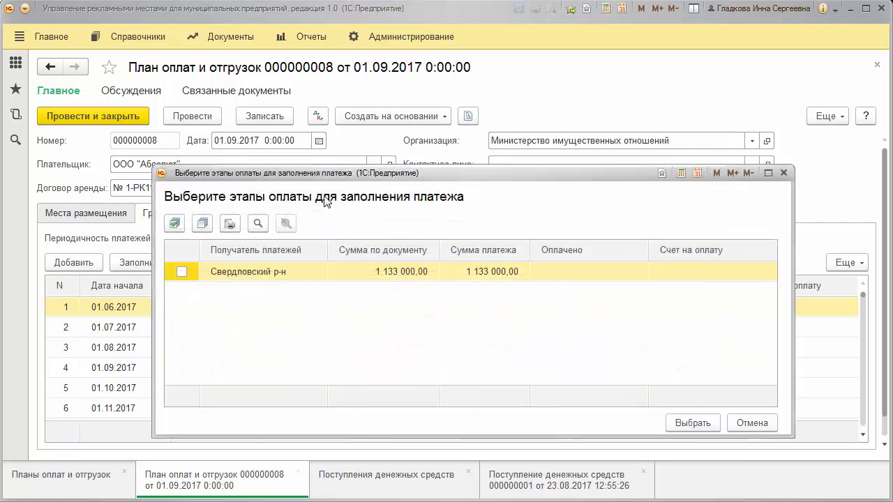
{"action": "left_click", "coordinate": [178, 223]}
{"action": "left_click", "coordinate": [688, 422]}
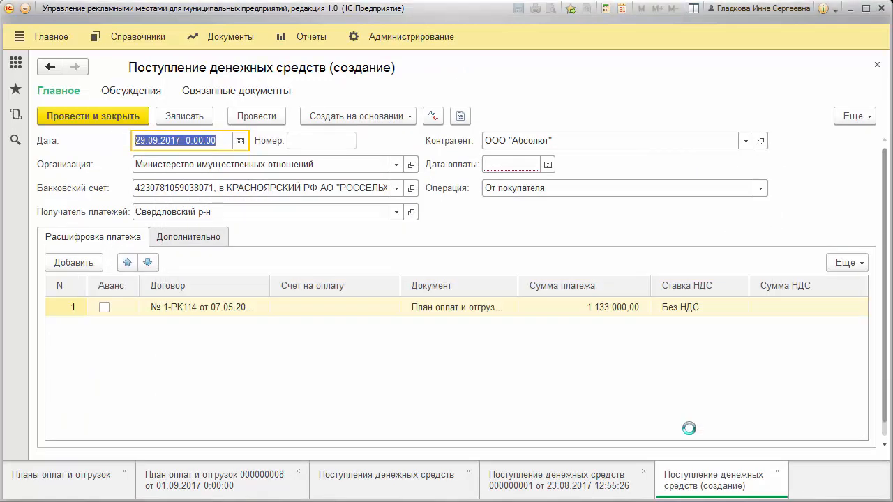
Fill the ООО "Колорит" penalty accrual dated 01.07.2017 and open its contract to check the penalty interest rate
{"action": "left_click", "coordinate": [233, 37]}
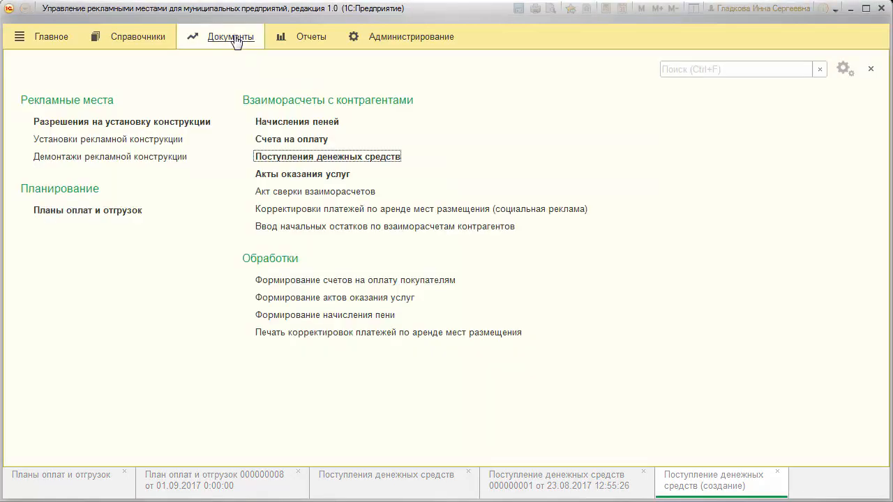
{"action": "left_click", "coordinate": [328, 125]}
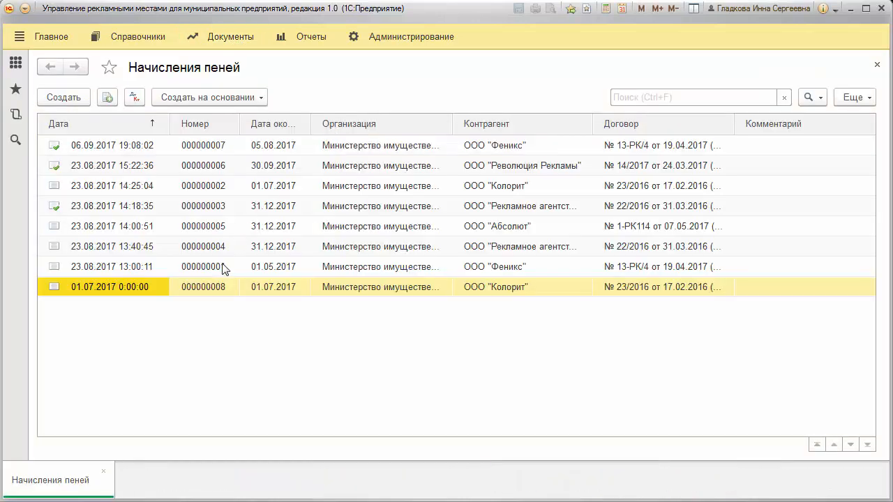
{"action": "double_click", "coordinate": [209, 287]}
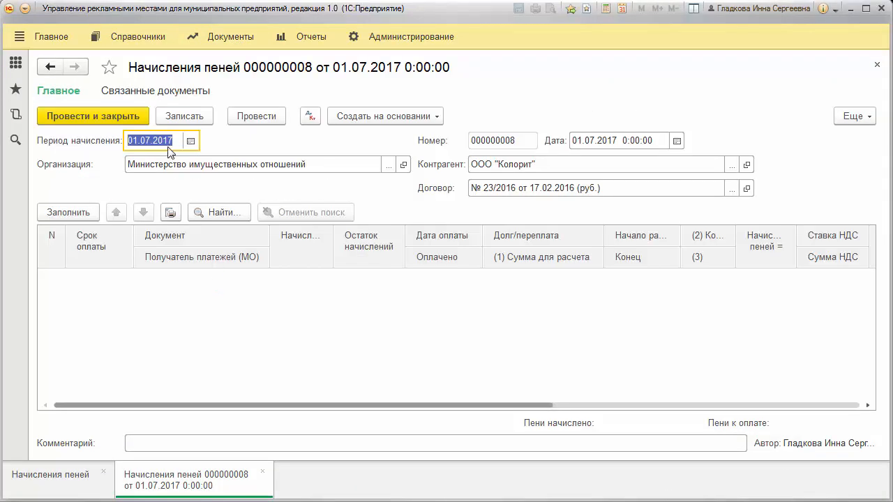
{"action": "left_click", "coordinate": [177, 139]}
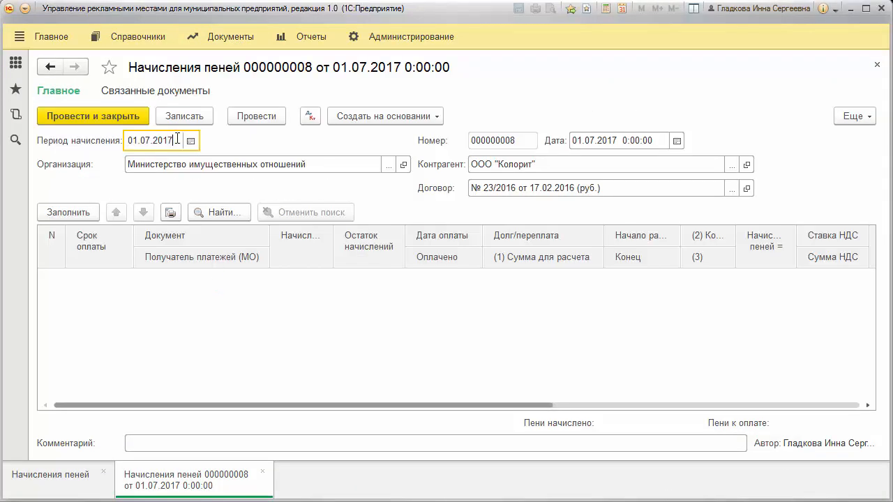
{"action": "left_click", "coordinate": [68, 212]}
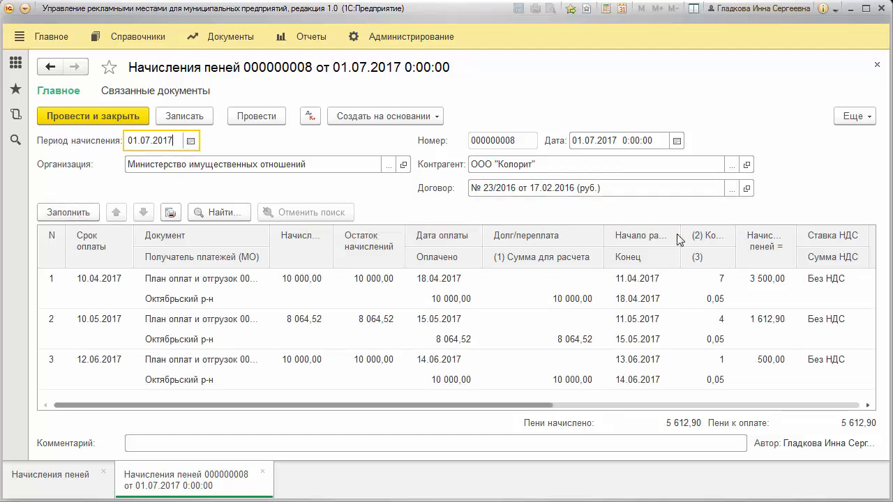
{"action": "left_click", "coordinate": [747, 189]}
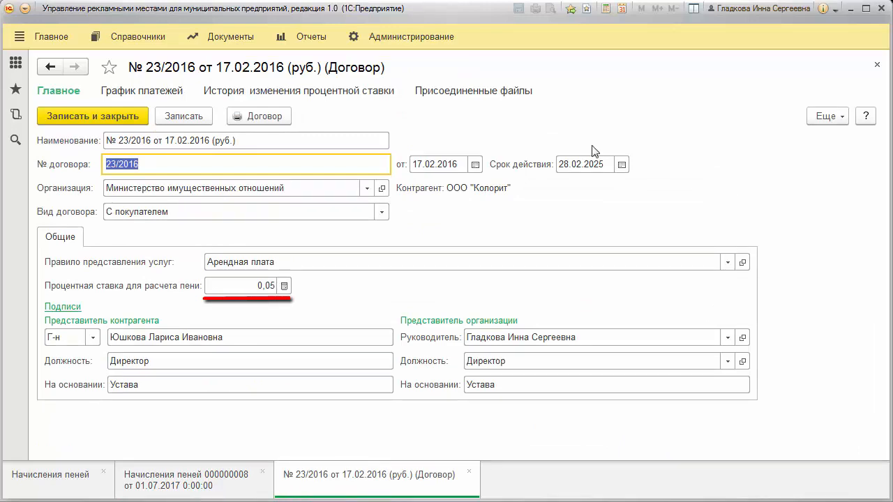
Open the social advertising lease payment adjustment dated 22.09.2017 to view its adjustment periods
{"action": "left_click", "coordinate": [232, 36]}
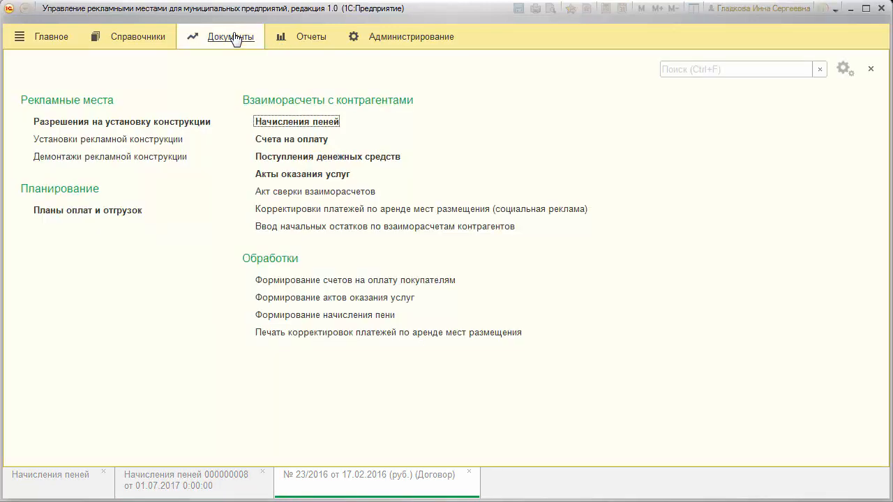
{"action": "left_click", "coordinate": [545, 213]}
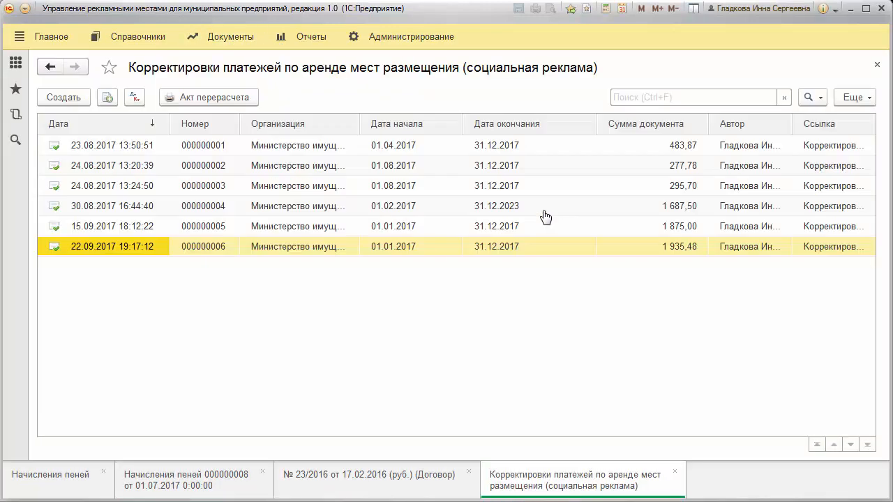
{"action": "double_click", "coordinate": [227, 248]}
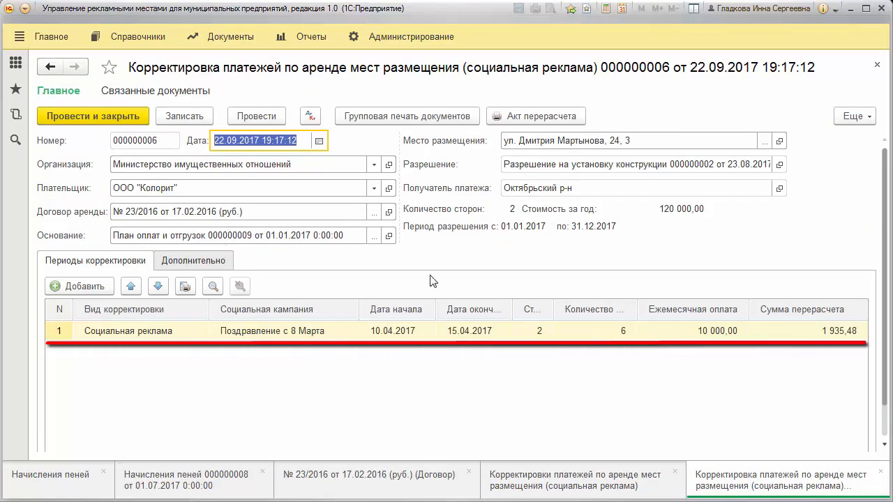
Fill the ООО "Феникс" mutual settlements reconciliation act dated 05.09.2017 and generate its printed form
{"action": "left_click", "coordinate": [237, 38]}
{"action": "left_click", "coordinate": [344, 199]}
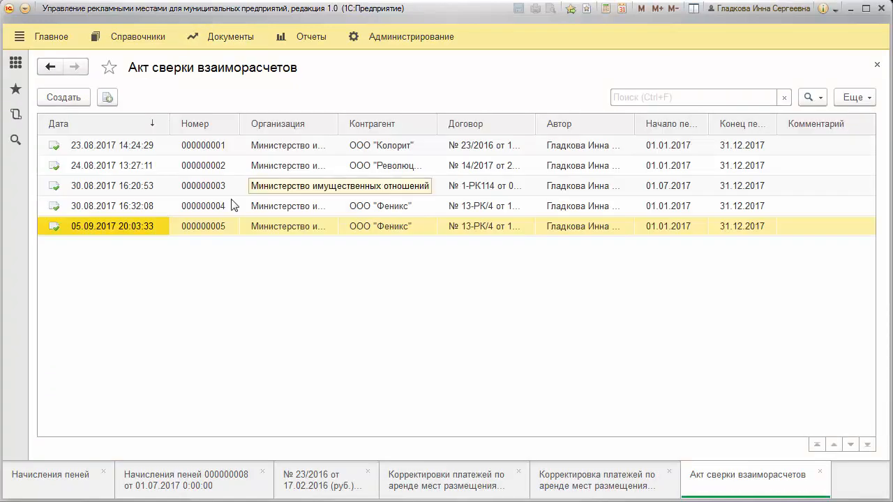
{"action": "double_click", "coordinate": [183, 227]}
{"action": "left_click", "coordinate": [58, 195]}
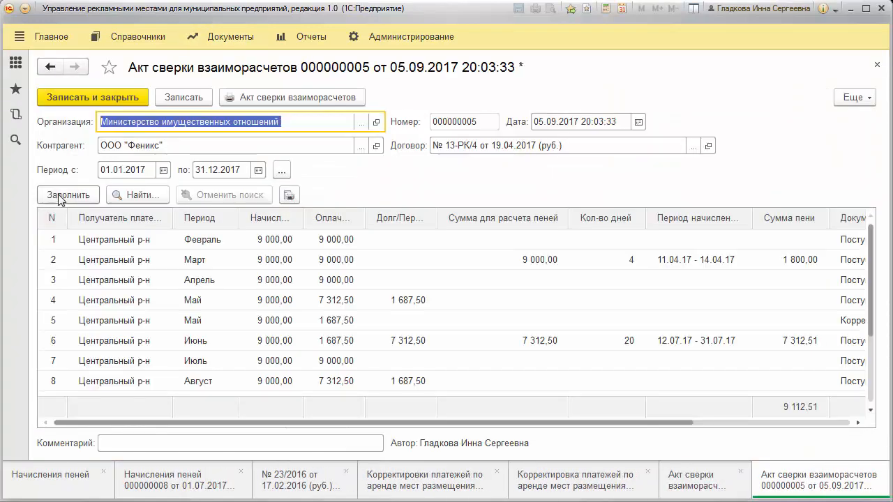
{"action": "left_click", "coordinate": [271, 99]}
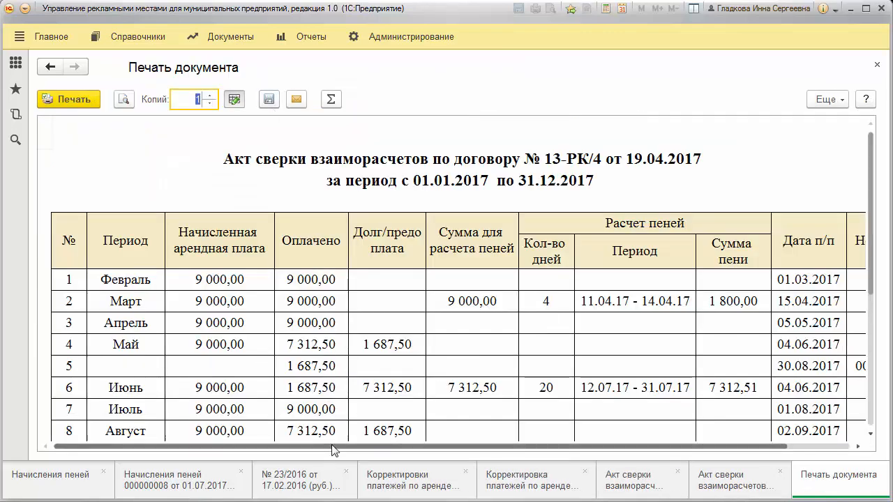
{"action": "mouse_move", "coordinate": [335, 449]}
{"action": "left_mouse_down"}
{"action": "mouse_move", "coordinate": [418, 449]}
{"action": "mouse_move", "coordinate": [330, 456]}
{"action": "left_mouse_up"}
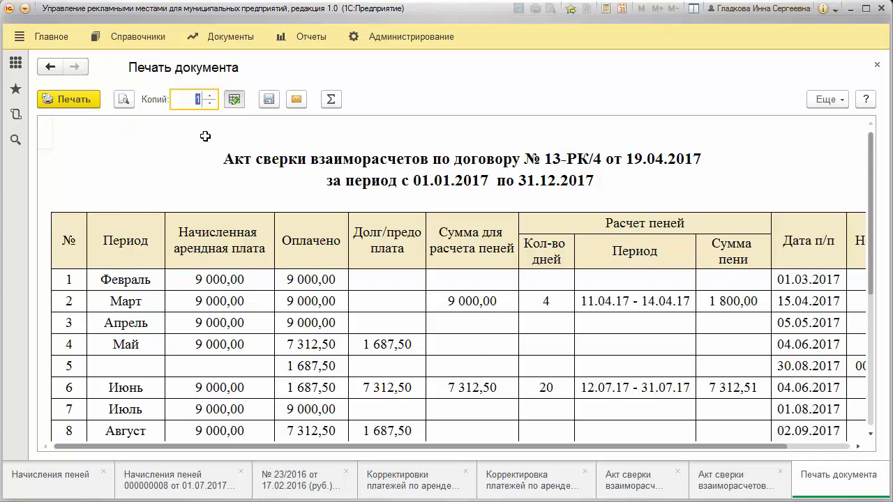
View the save-format options and the email account setup for the printed reconciliation act, cancelling both dialogs
{"action": "left_click", "coordinate": [268, 99]}
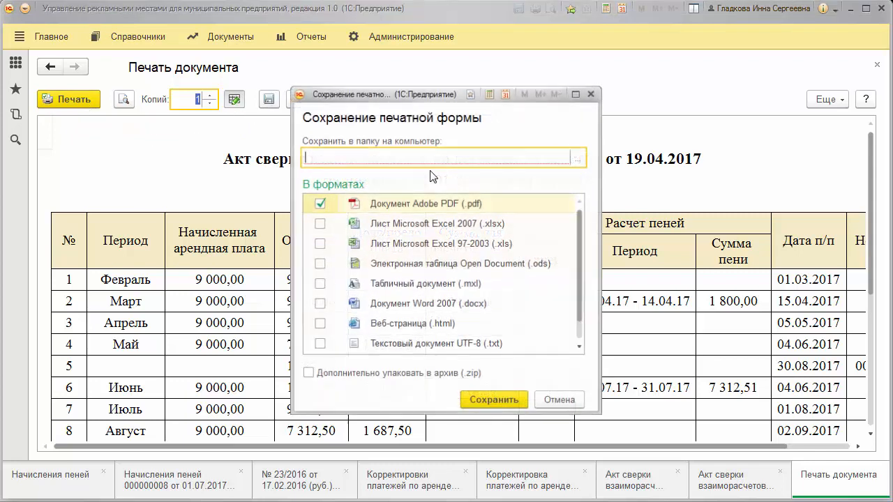
{"action": "left_click", "coordinate": [563, 402]}
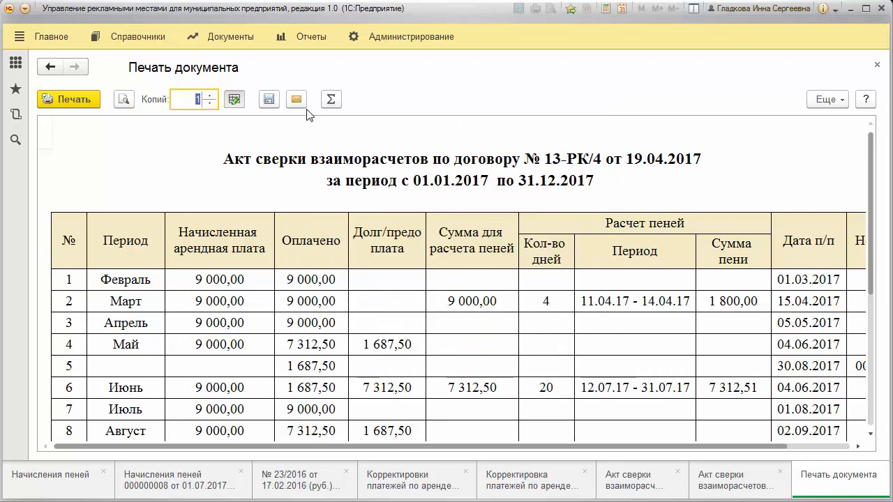
{"action": "left_click", "coordinate": [296, 99]}
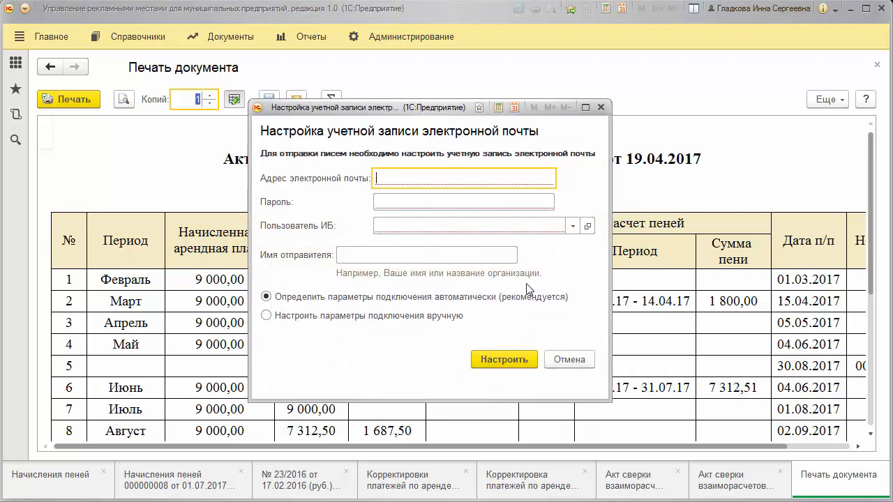
{"action": "left_click", "coordinate": [577, 368]}
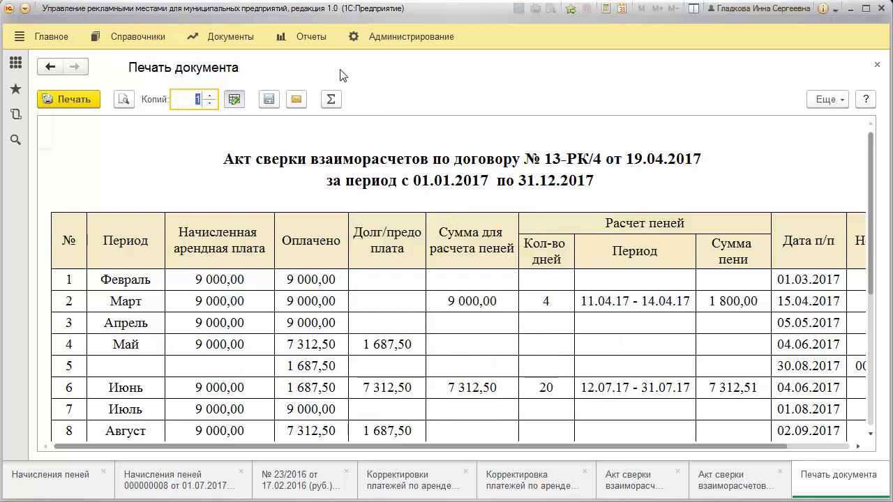
Generate the installation and operation permit statistics report and expand the ООО "Абсолют" Остановочный павильон 1,8x1,2 location to its permit
{"action": "left_click", "coordinate": [305, 42]}
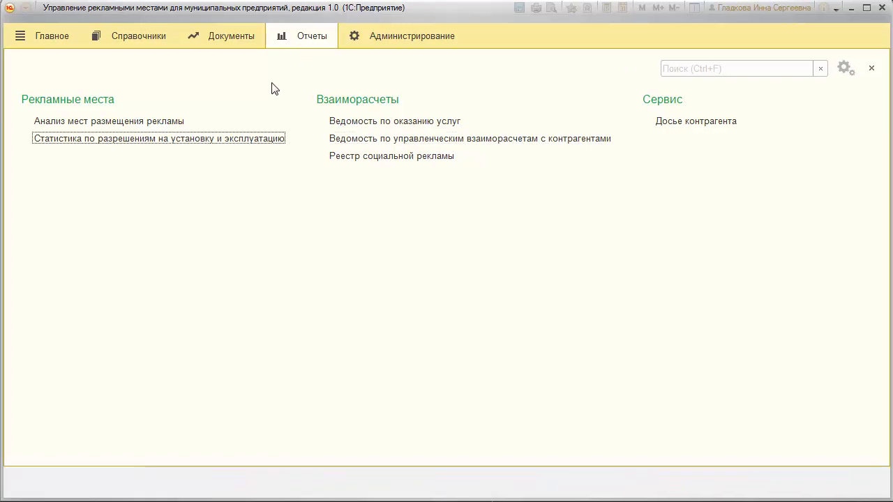
{"action": "left_click", "coordinate": [246, 140]}
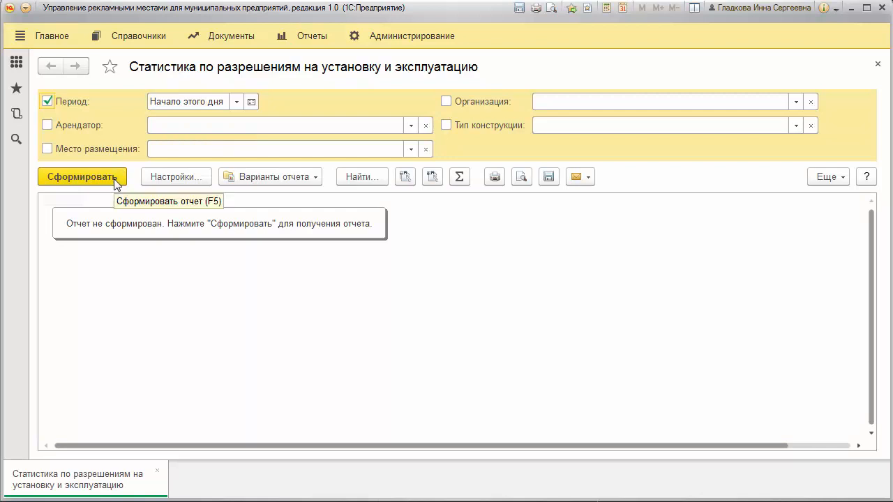
{"action": "left_click", "coordinate": [81, 176]}
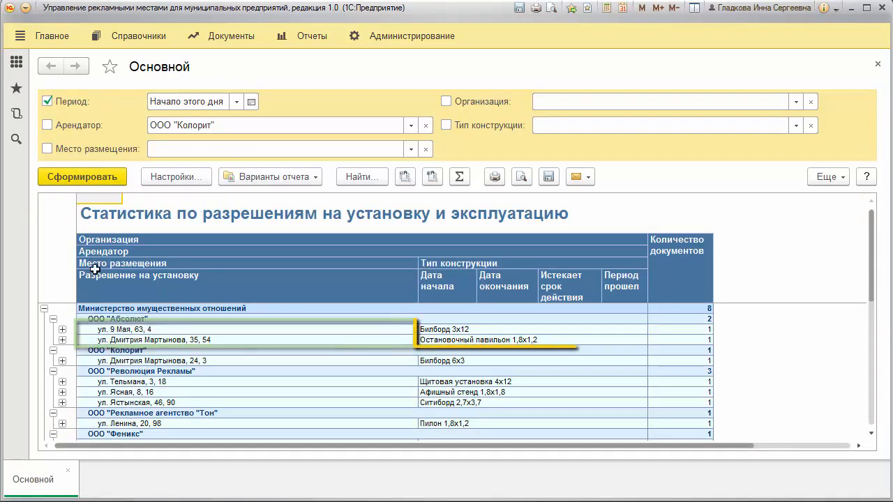
{"action": "left_click", "coordinate": [63, 339]}
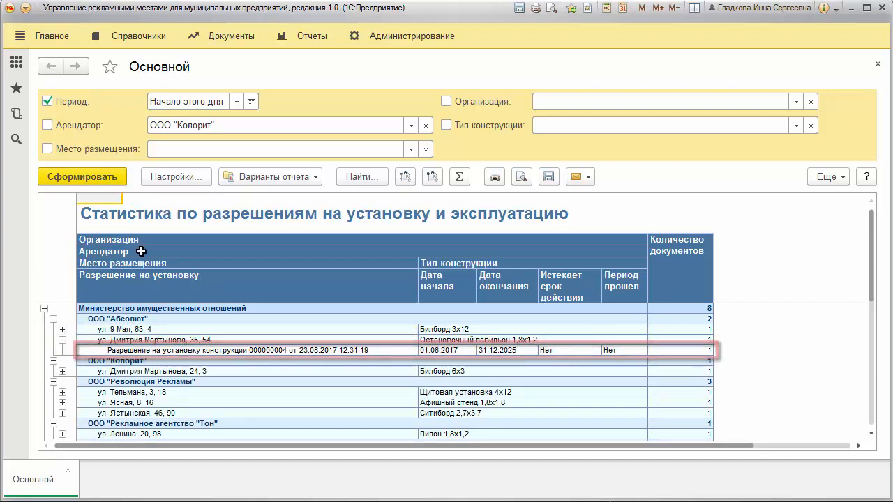
Generate the report on management mutual settlements with counterparties (Ведомость по управленческим взаиморасчетам с контрагентами)
{"action": "left_click", "coordinate": [302, 39]}
{"action": "left_click", "coordinate": [371, 138]}
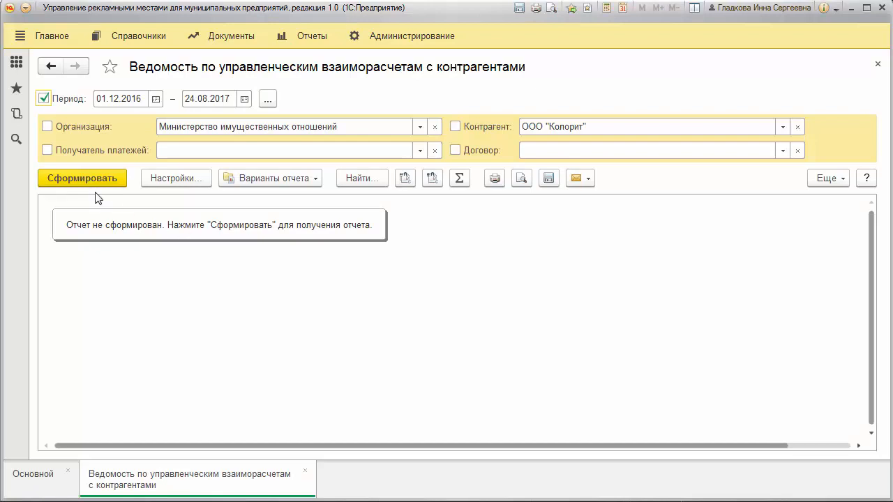
{"action": "left_click", "coordinate": [95, 178]}
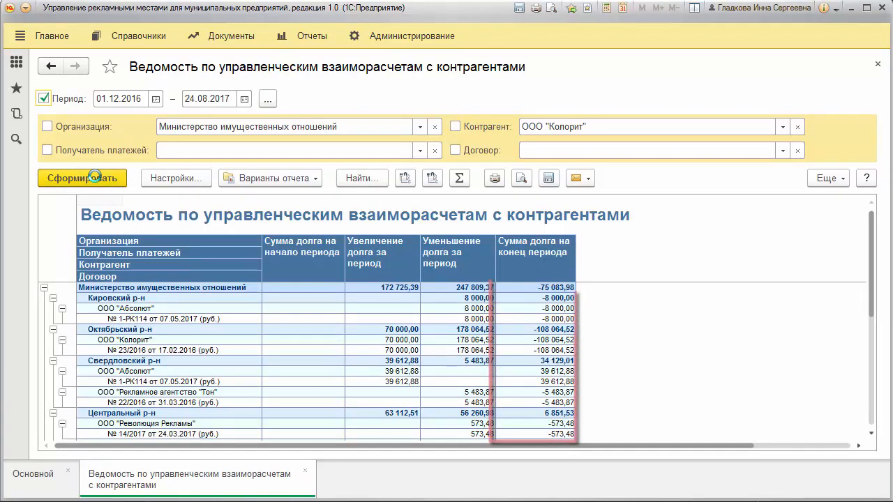
Generate the social advertising register report (Реестр социальной рекламы)
{"action": "left_click", "coordinate": [322, 35]}
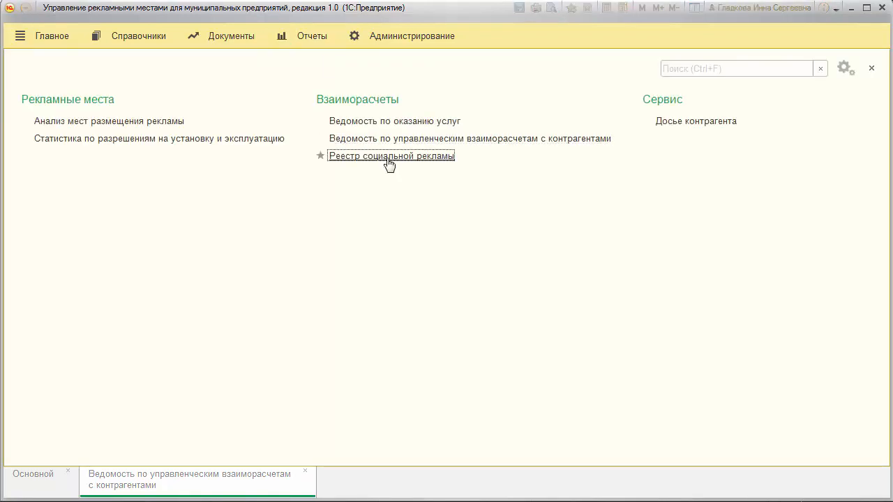
{"action": "left_click", "coordinate": [389, 157]}
{"action": "left_click", "coordinate": [100, 180]}
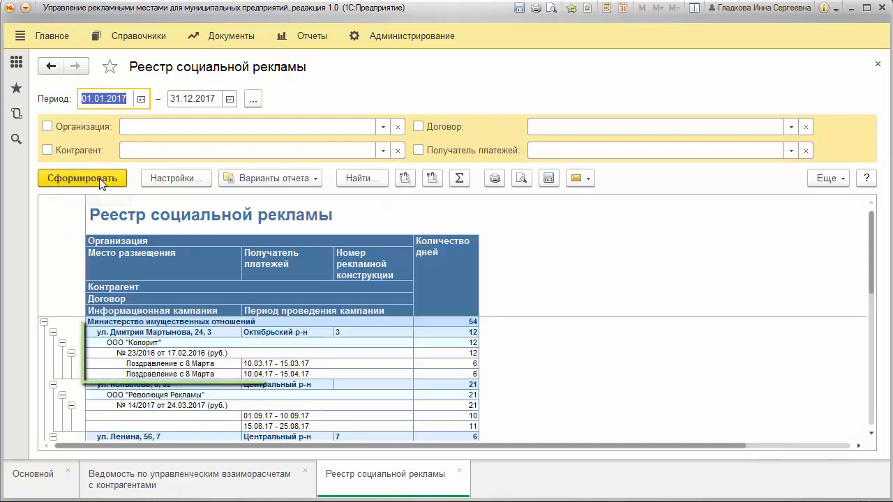